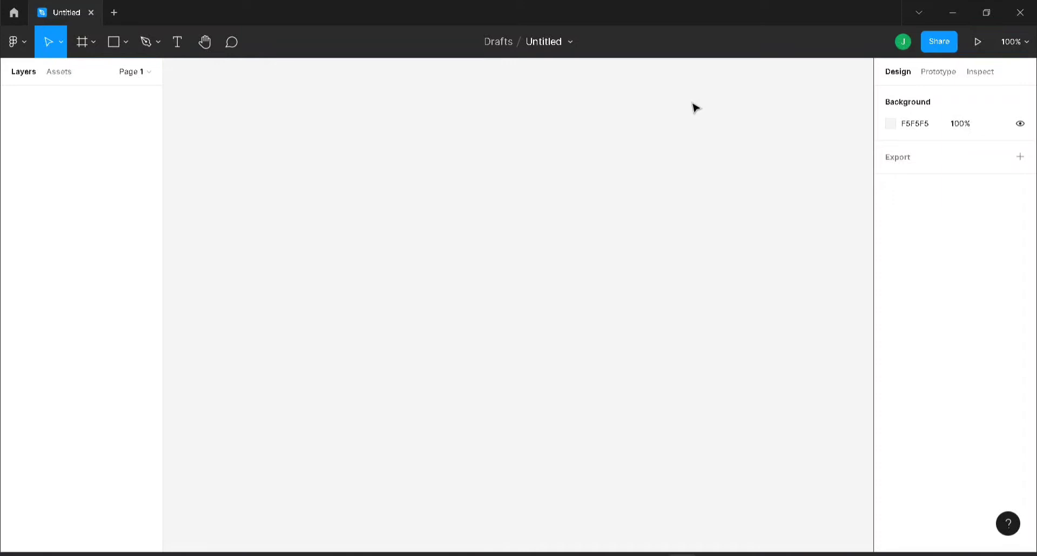
Draw Frame 1 across the middle of the empty canvas and deselect it.
key(f)
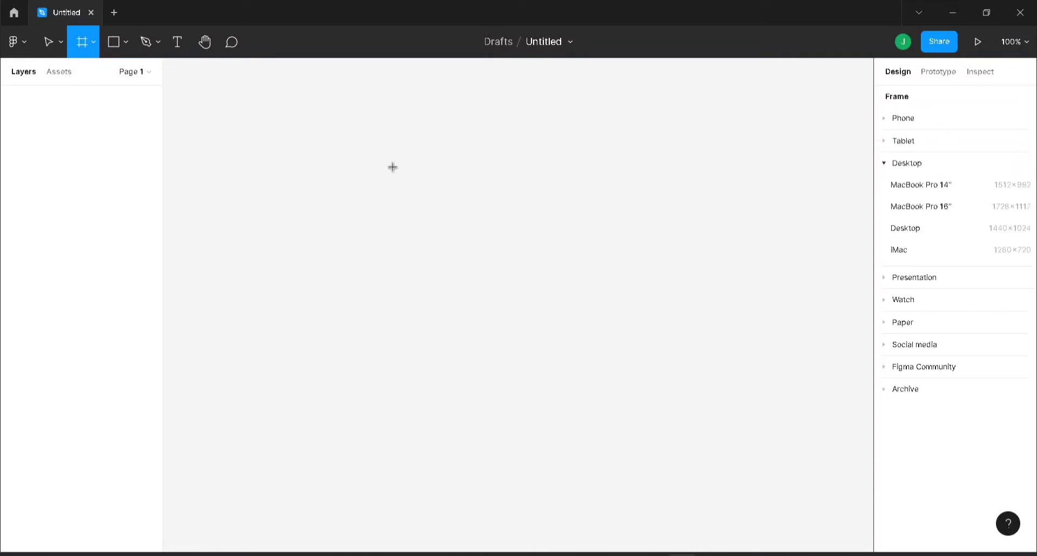
drag(321, 144, 703, 423)
click(803, 290)
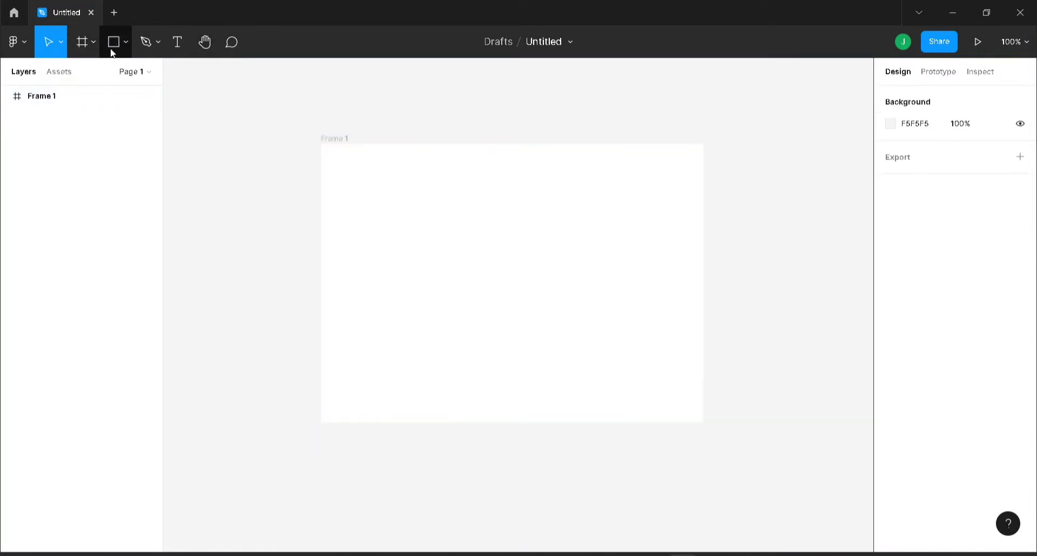
click(93, 45)
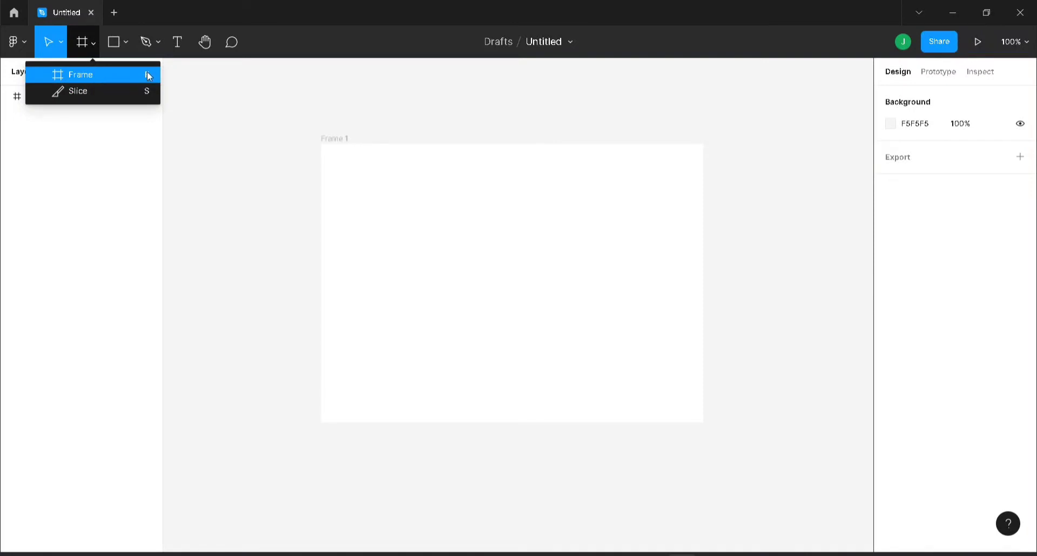
click(281, 100)
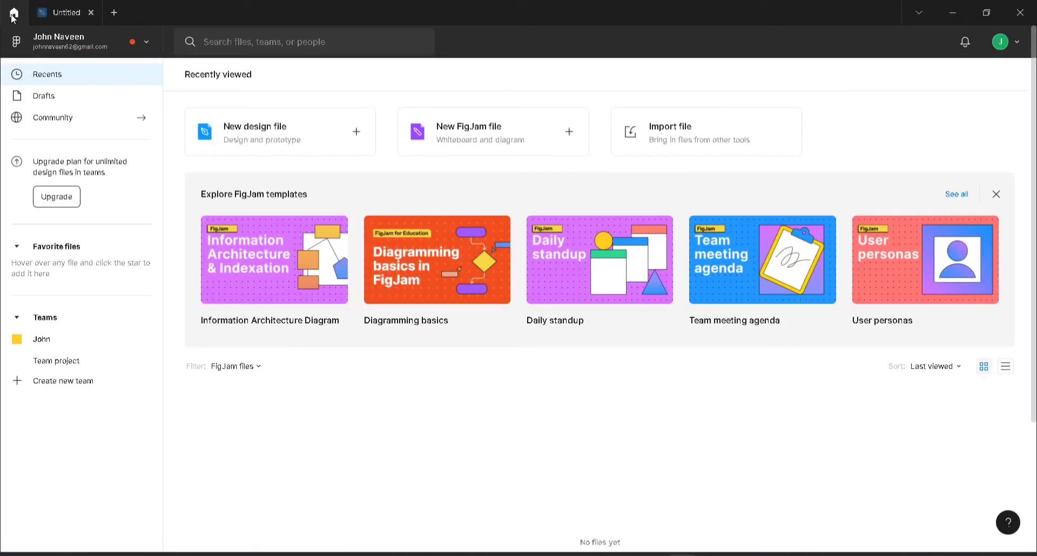
Browse Figma Community plugin results for 'lorem ipsum', where Lorem ipsum shows as installed.
click(13, 14)
click(50, 119)
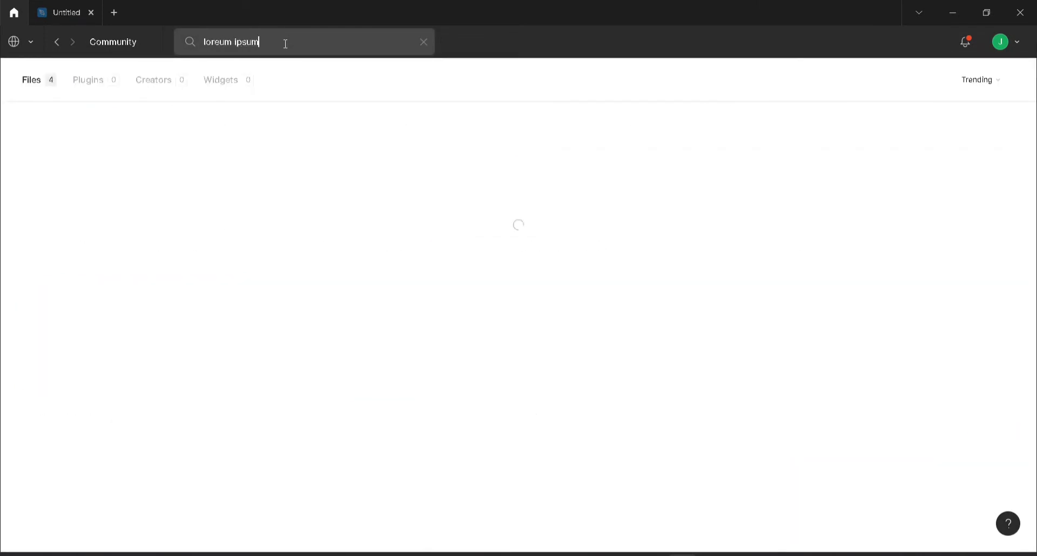
click(101, 87)
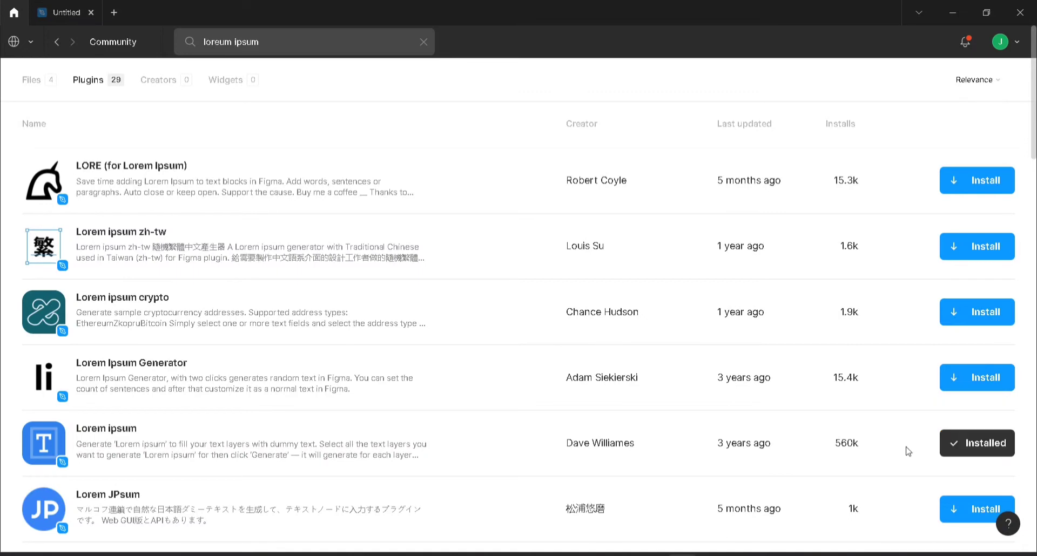
Return to the Untitled design and select Frame 1.
click(67, 14)
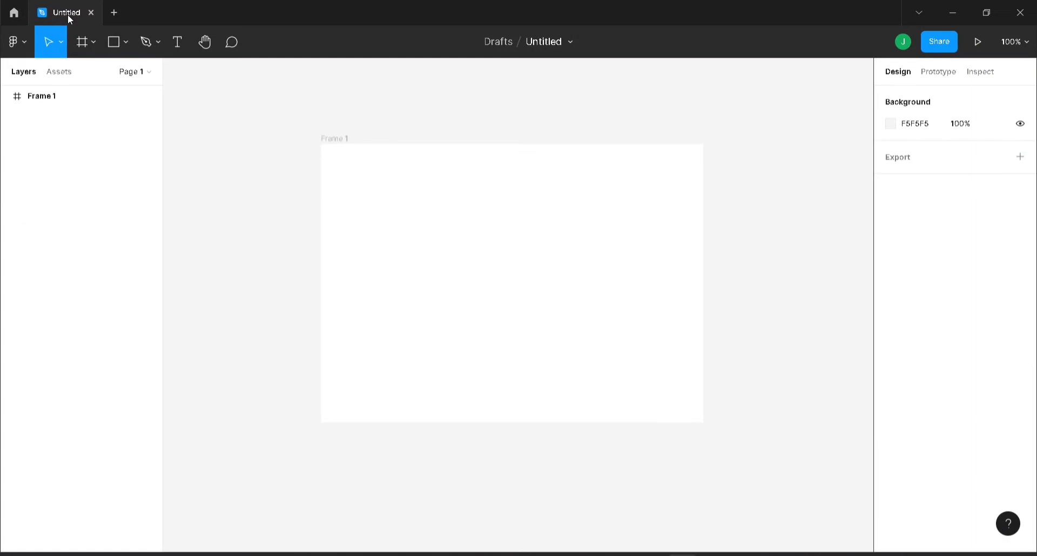
right_click(236, 104)
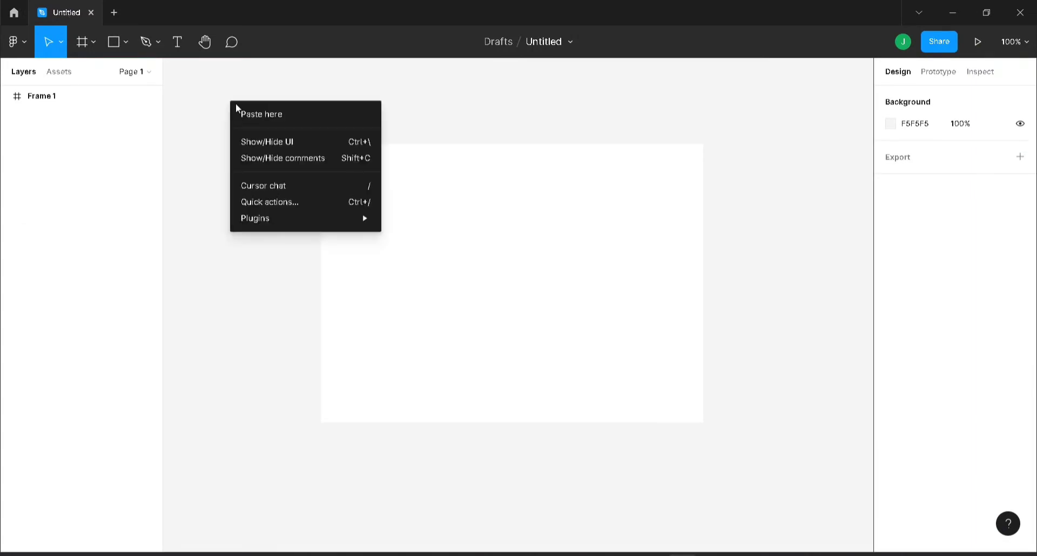
click(517, 255)
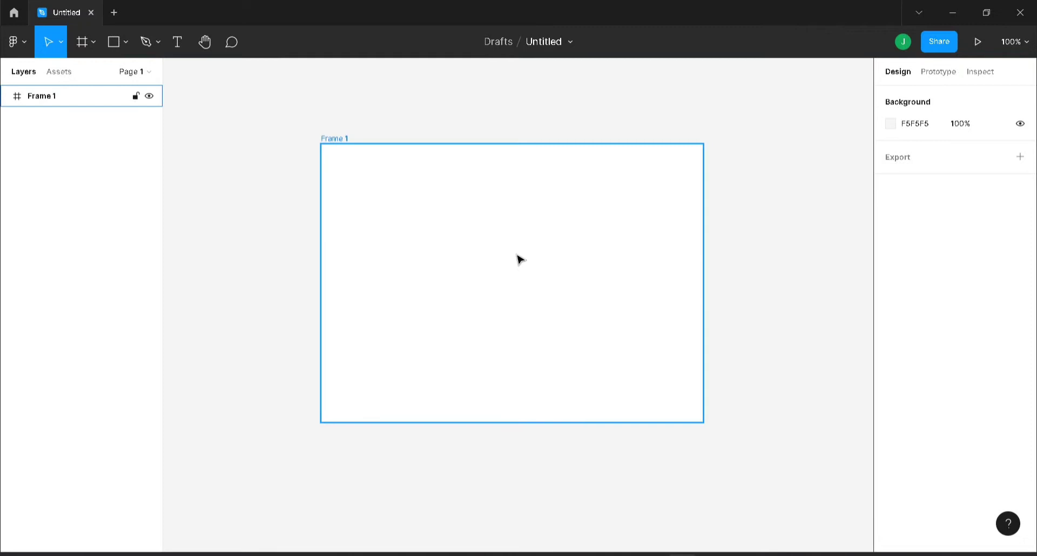
Add a text layer reading 'txt' inside Frame 1 and bring up its Plugins menu.
key(t)
click(407, 215)
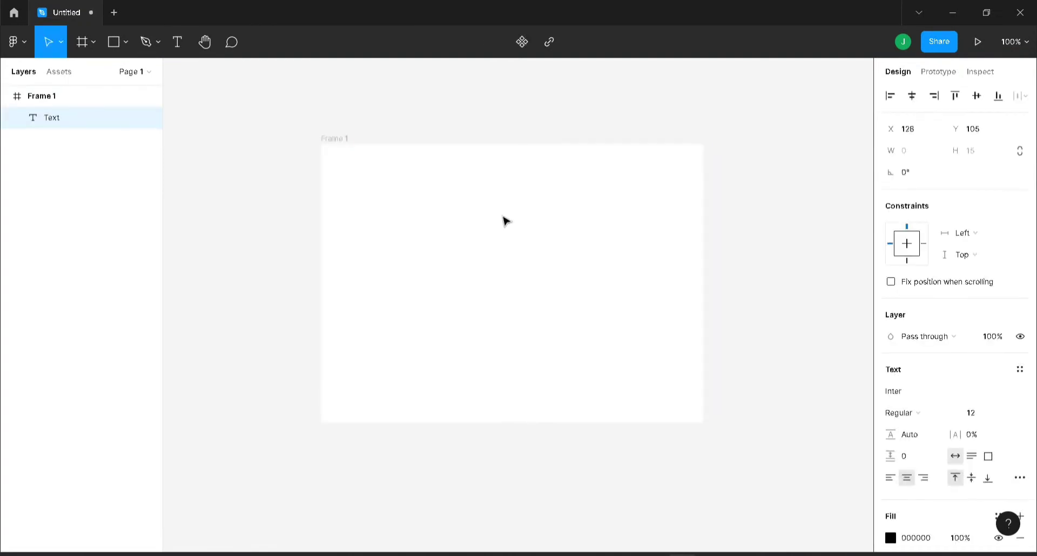
text(txt)
right_click(410, 221)
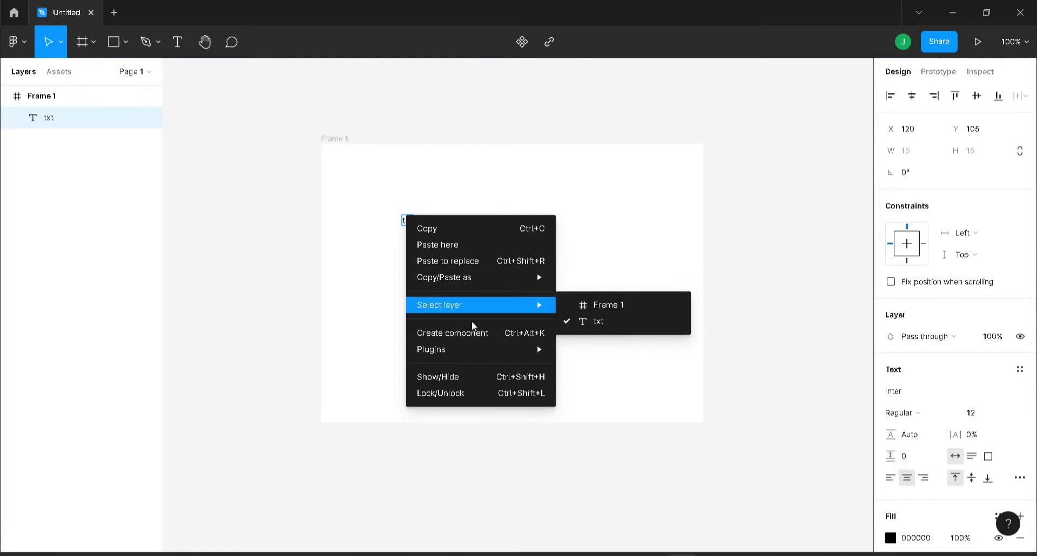
mouse_move(494, 349)
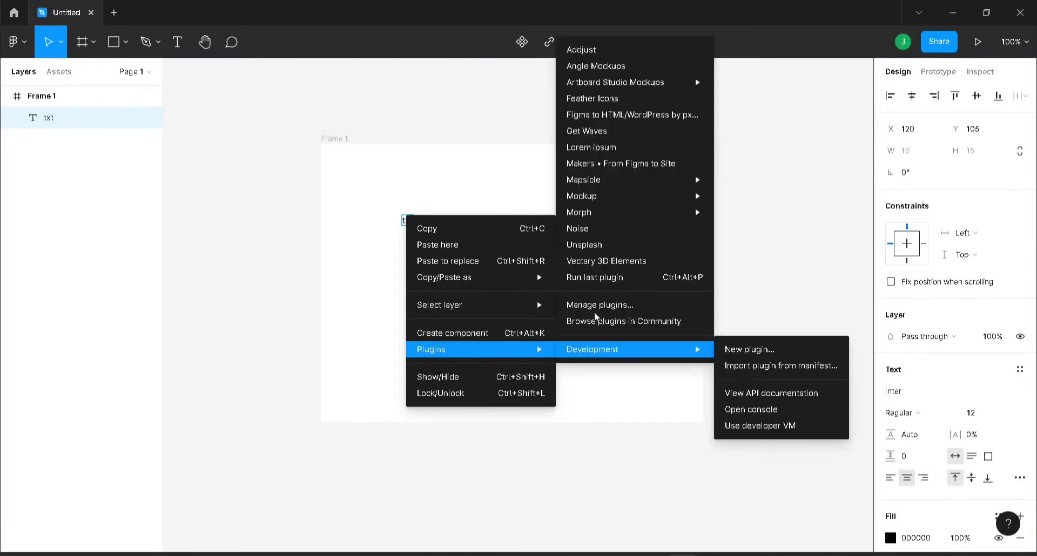
Run the Lorem ipsum plugin with 5 Words so the text reads 'Lorem ipsum dolor sit amet'.
click(603, 150)
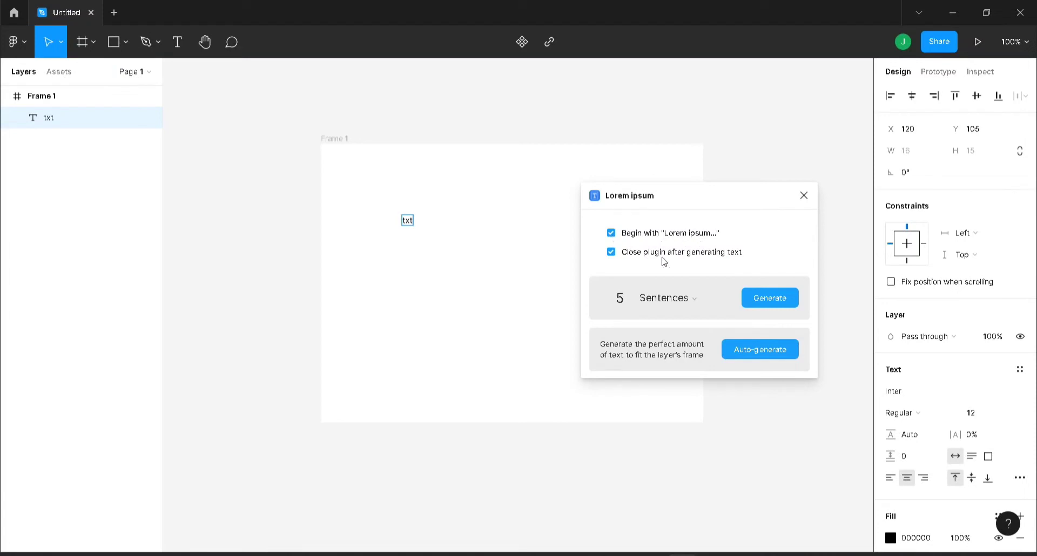
click(613, 254)
click(613, 255)
click(666, 297)
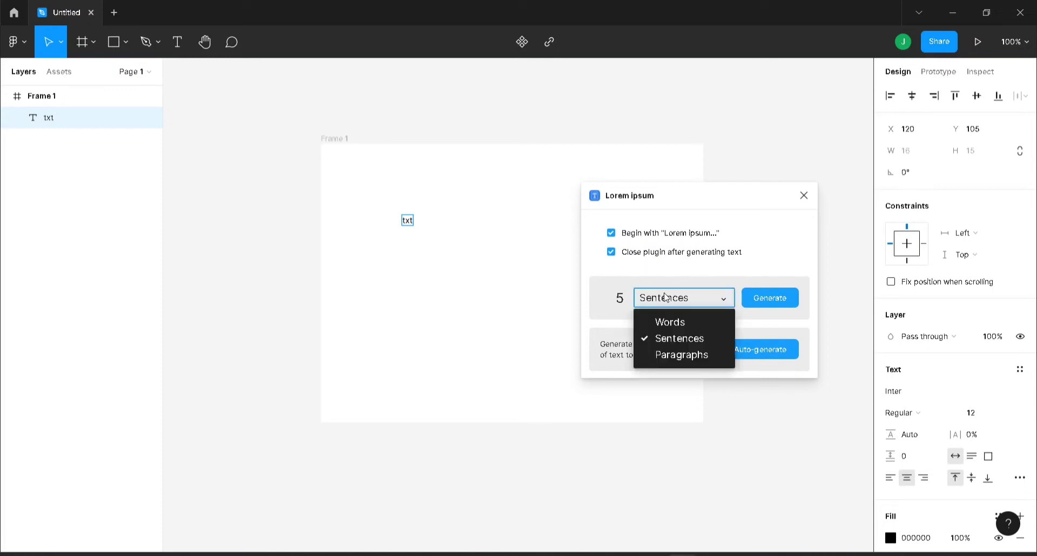
click(670, 321)
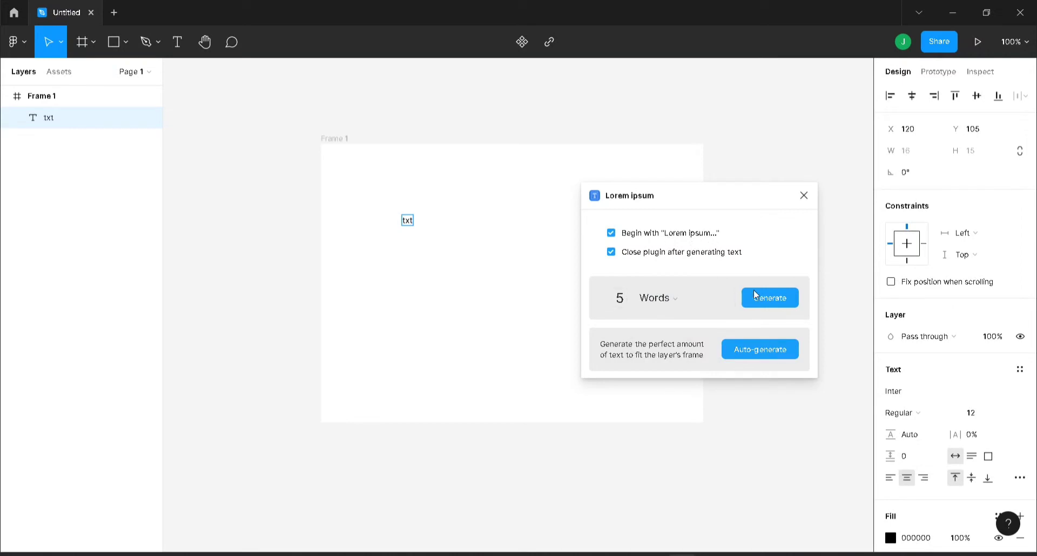
click(765, 306)
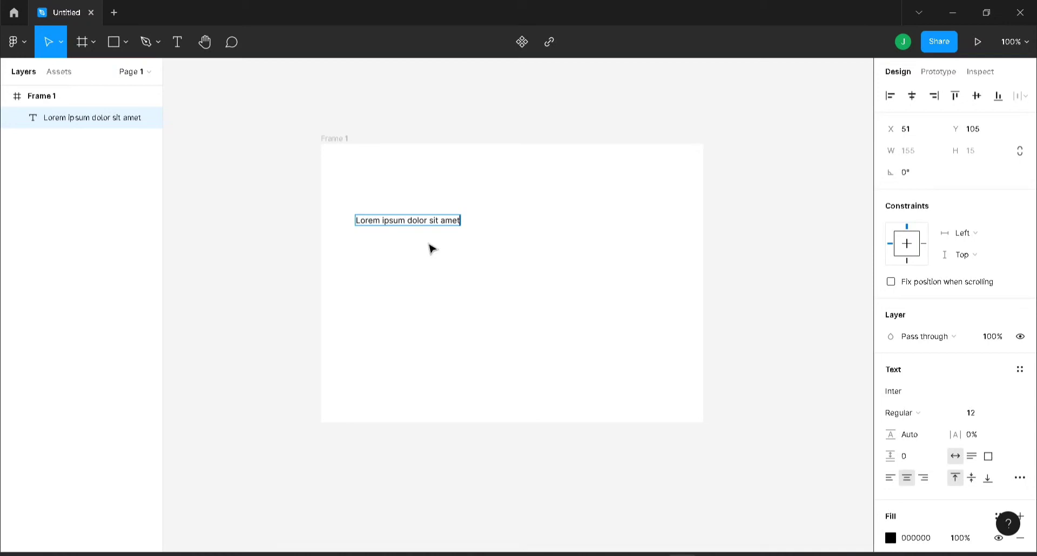
Select all the text in the layer and launch the Lorem ipsum plugin on it.
key(Escape)
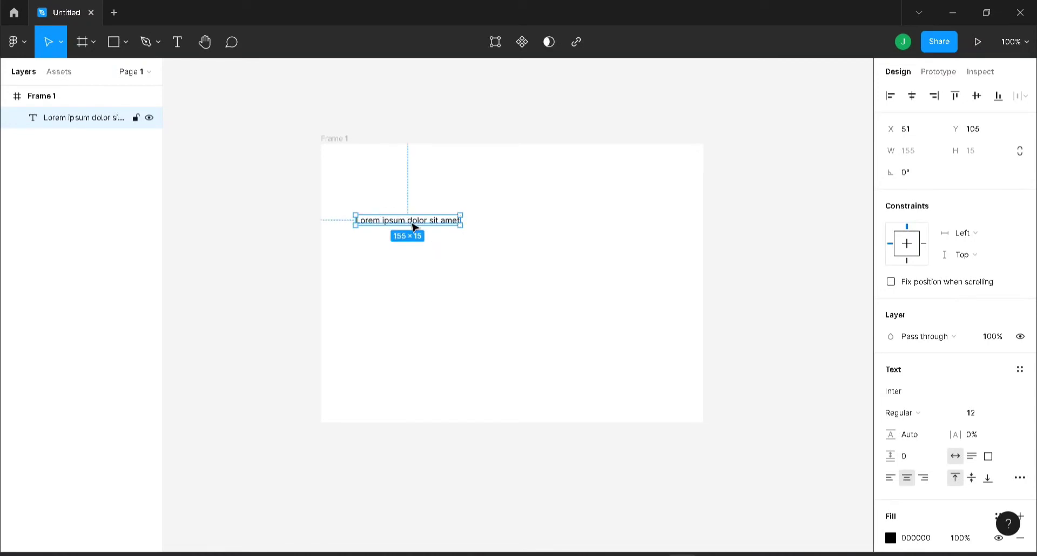
double_click(454, 225)
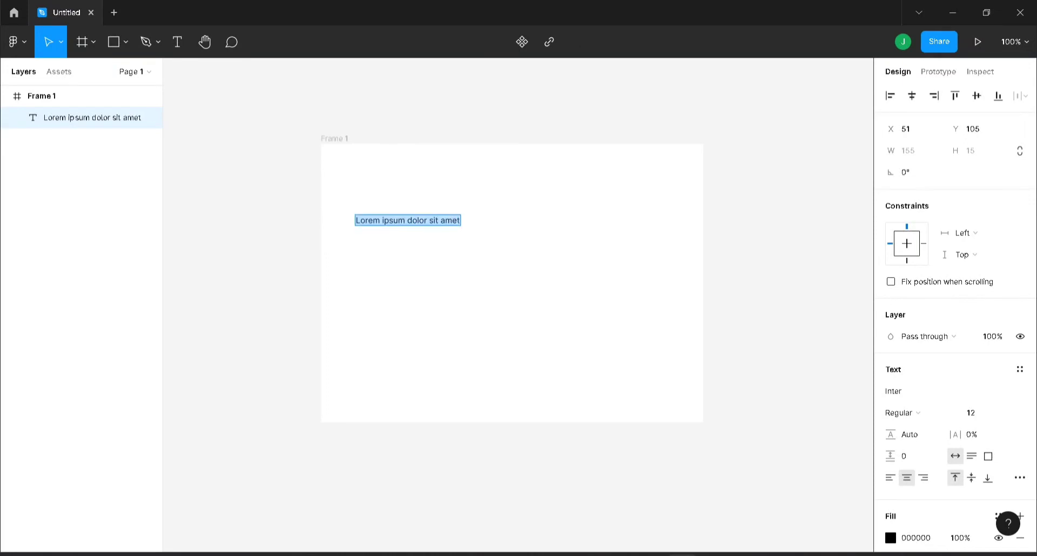
right_click(458, 220)
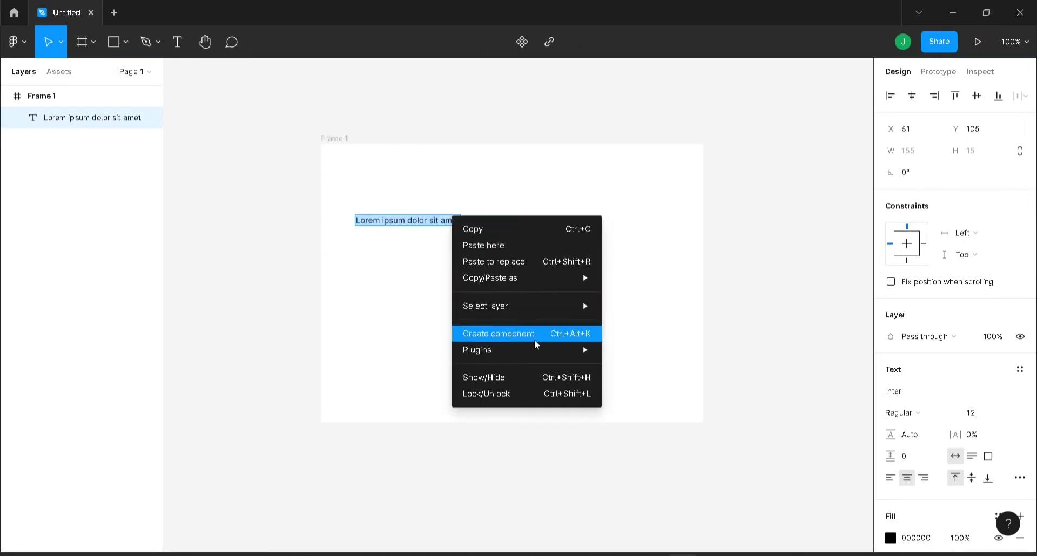
mouse_move(579, 351)
mouse_move(659, 206)
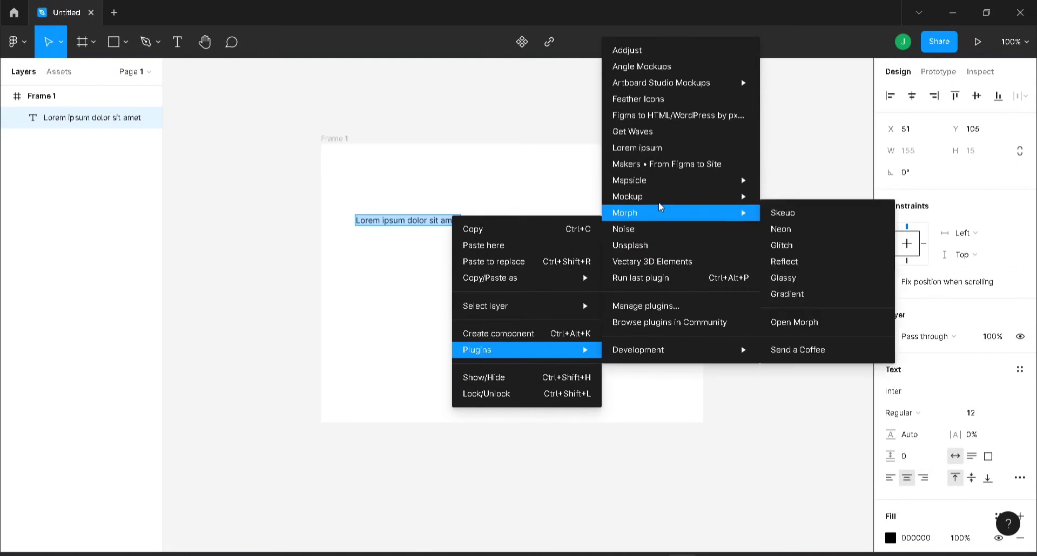
click(659, 148)
Generate five Sentences with both options unchecked, so the text doesn't start with Lorem ipsum.
click(713, 298)
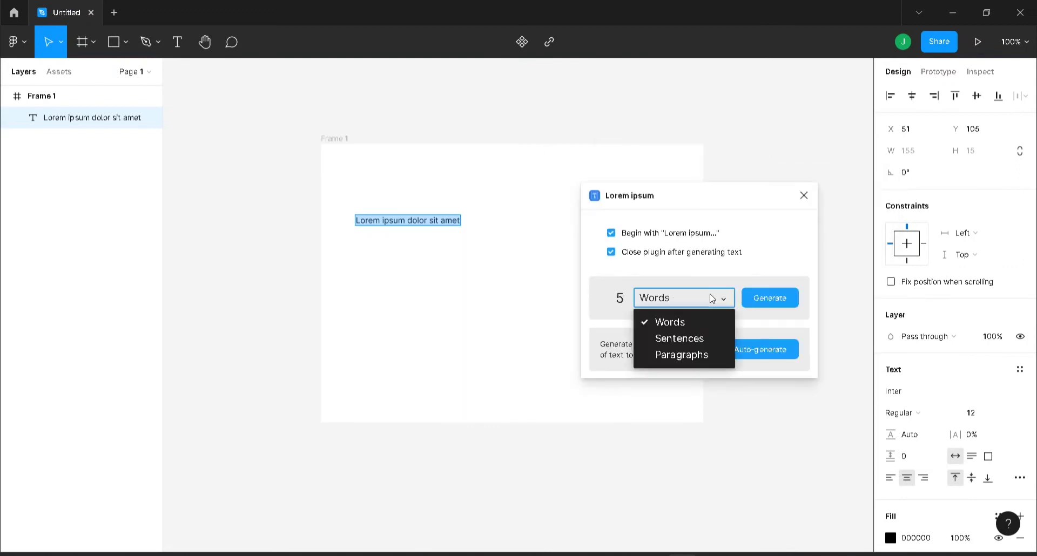
click(700, 338)
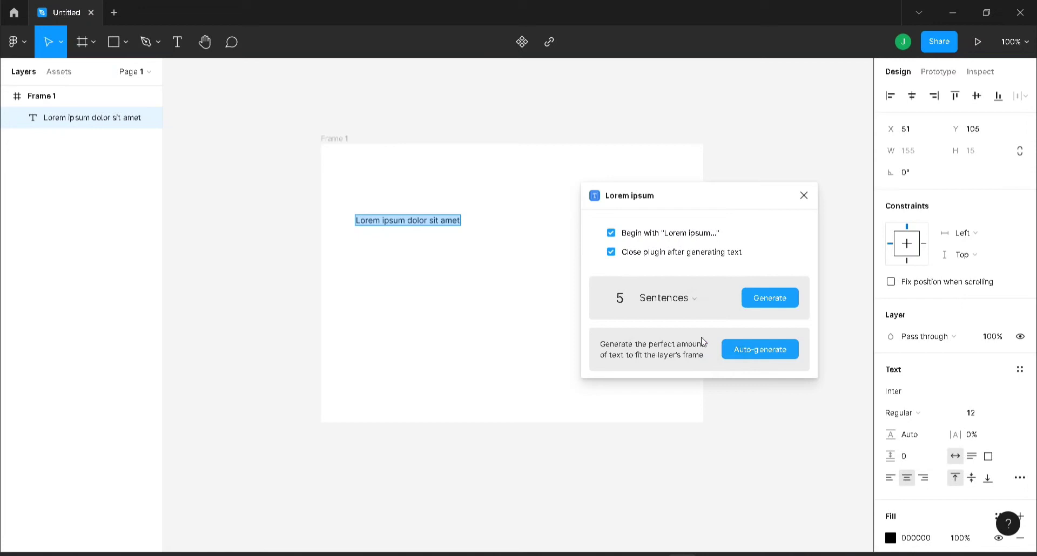
click(611, 233)
click(617, 253)
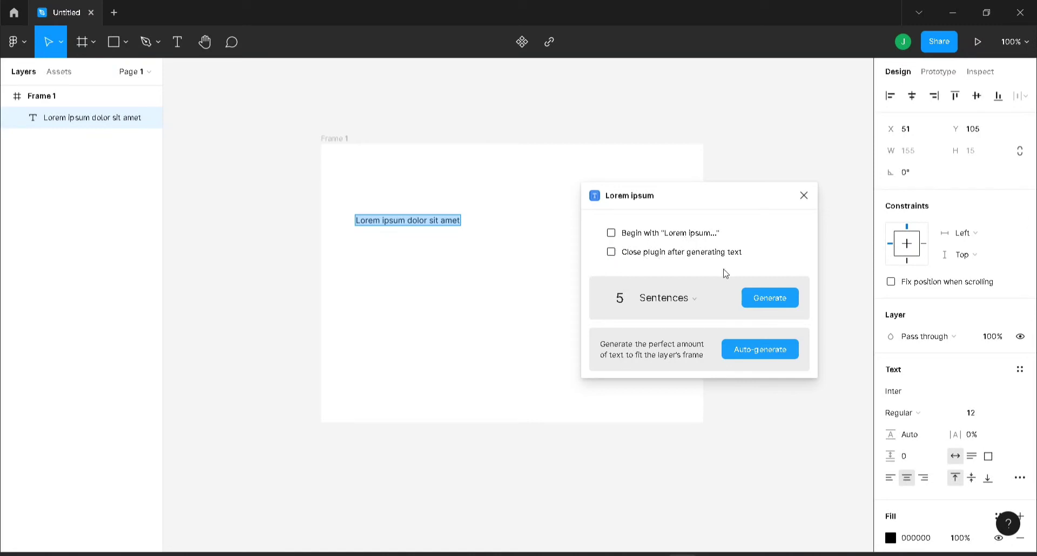
click(770, 298)
Move the plugin window aside and insert line breaks before 'Etiam' and 'Sagittis'.
drag(690, 202, 908, 78)
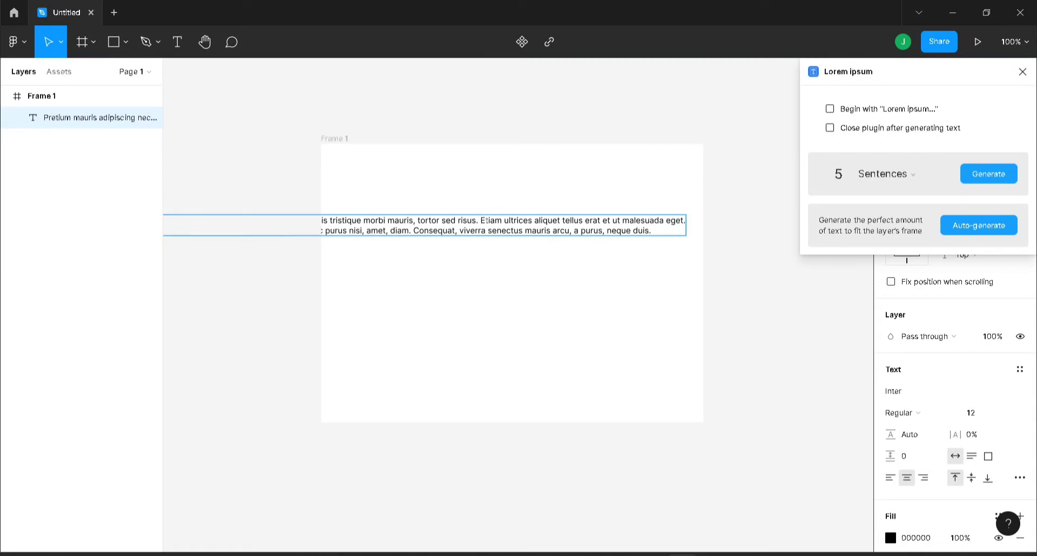
click(479, 220)
key(Return)
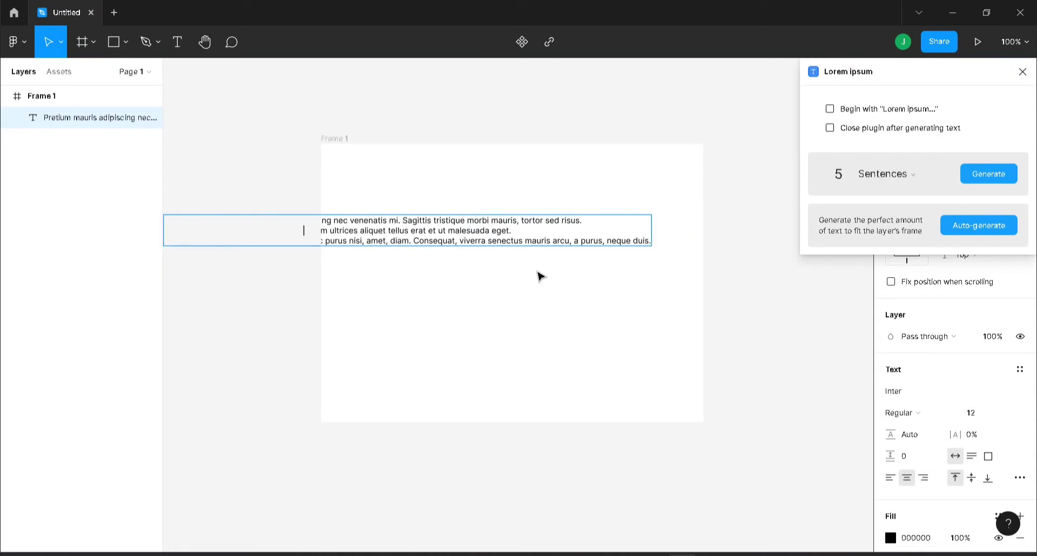
key(Escape)
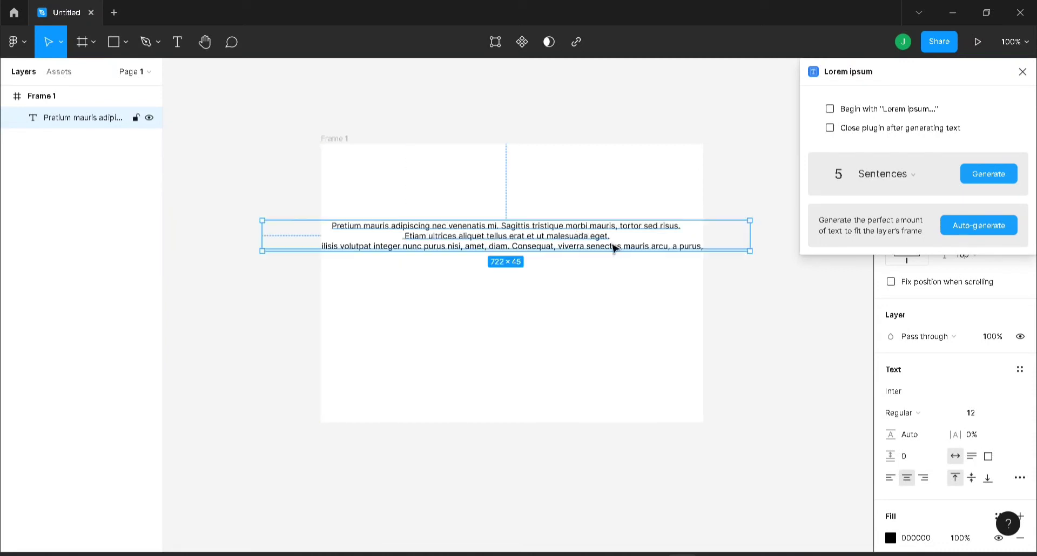
key(Return)
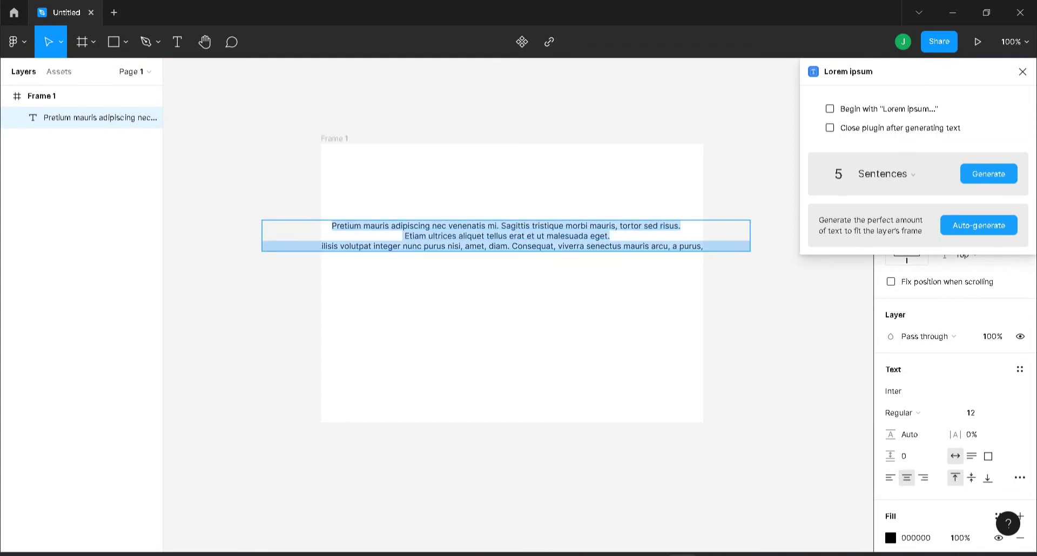
click(506, 225)
key(Return)
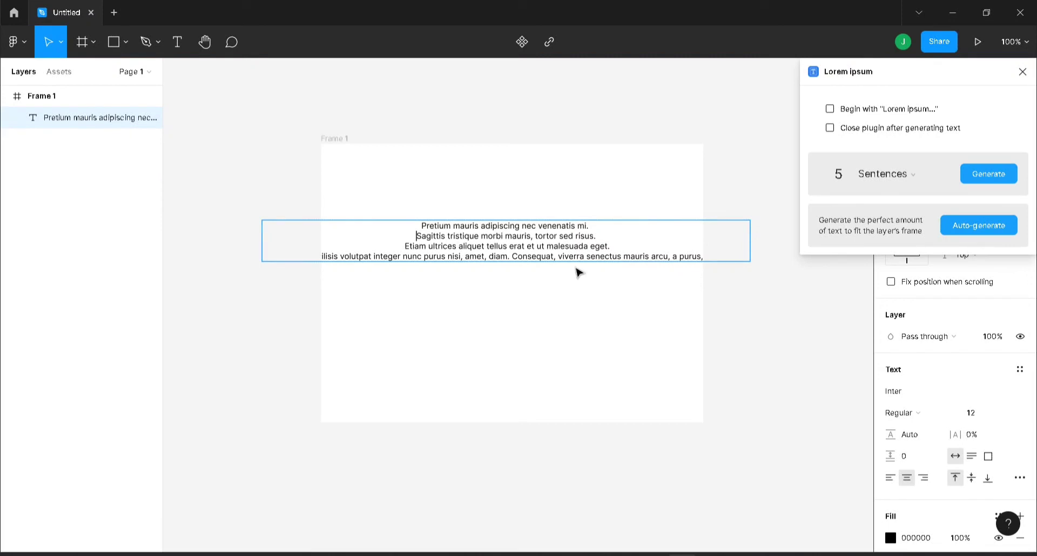
key(Escape)
Shift the 370×75 text box about 68 px lower inside Frame 1.
mouse_move(514, 227)
mouse_down()
mouse_move(614, 234)
mouse_move(514, 232)
mouse_up()
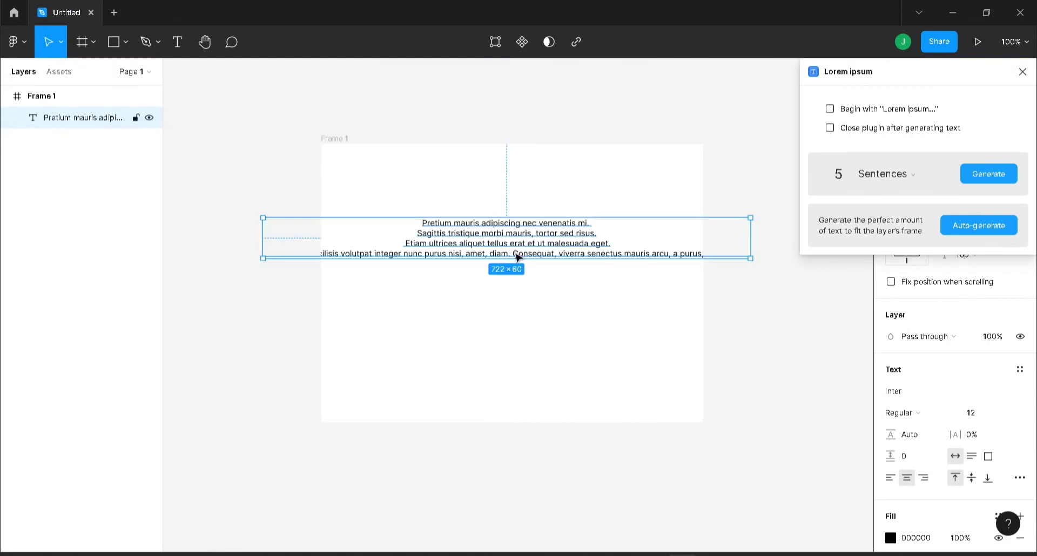
triple_click(514, 254)
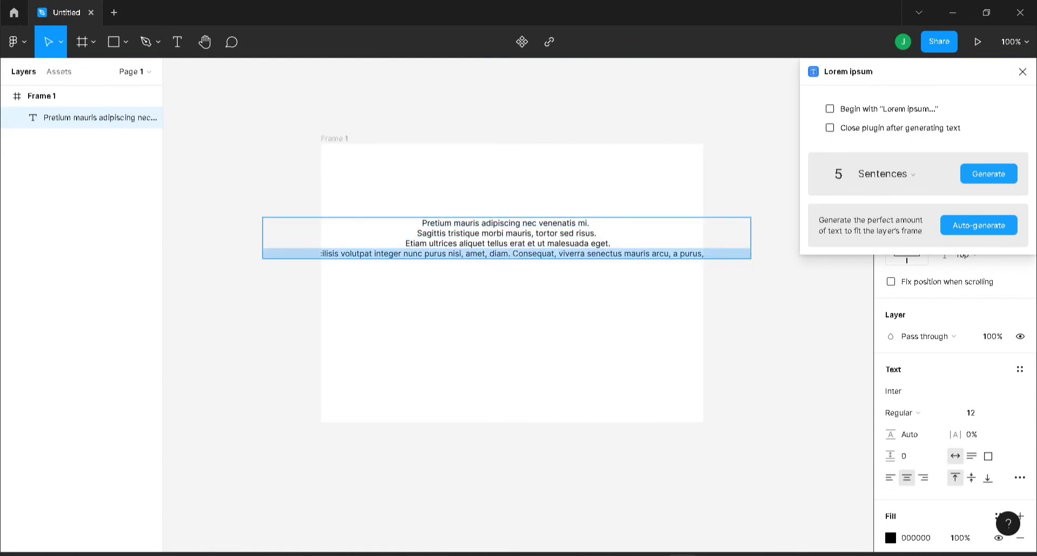
key(Escape)
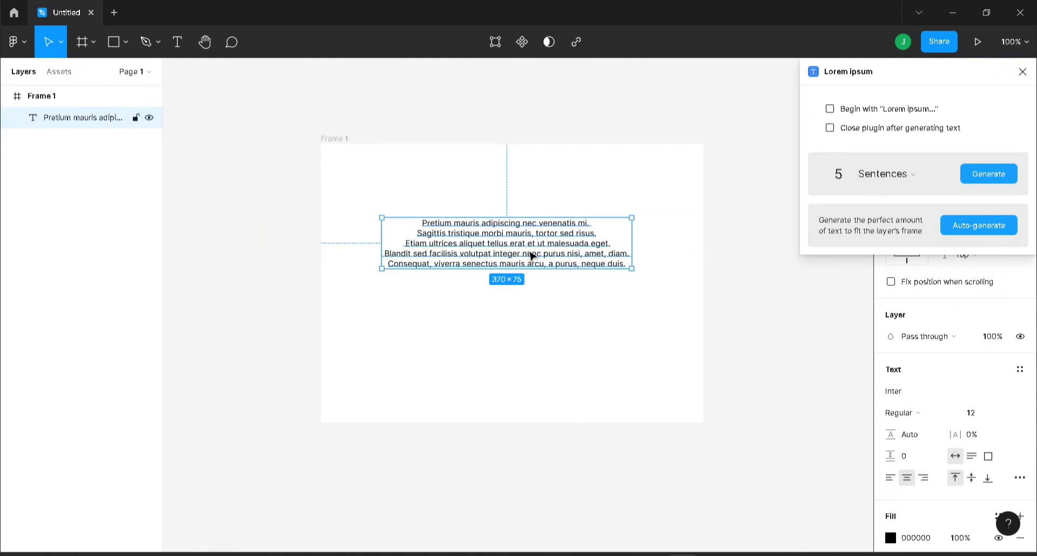
drag(532, 255, 532, 286)
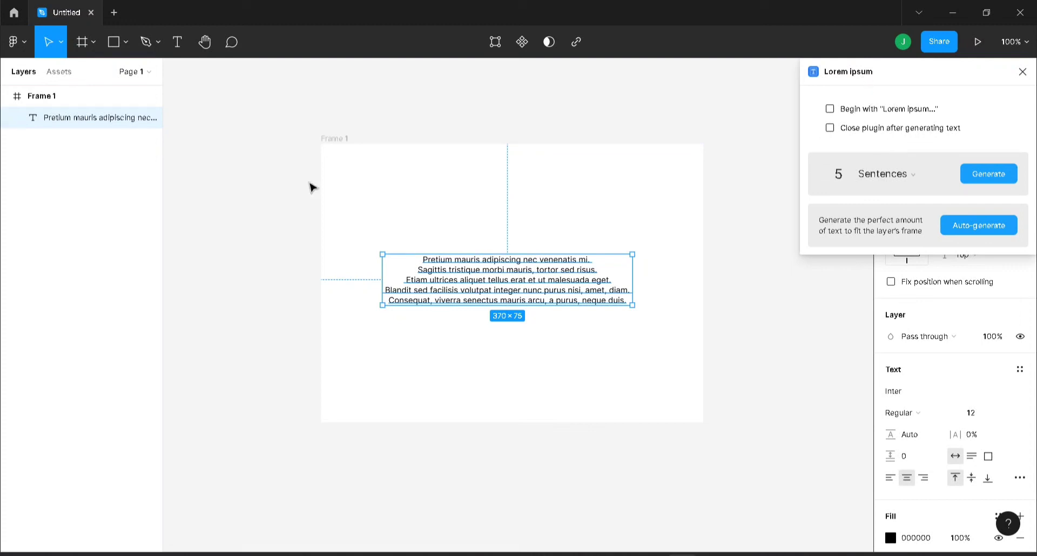
Regenerate 5 Words beginning with 'Lorem ipsum', deselect the text, and close the plugin.
right_click(619, 301)
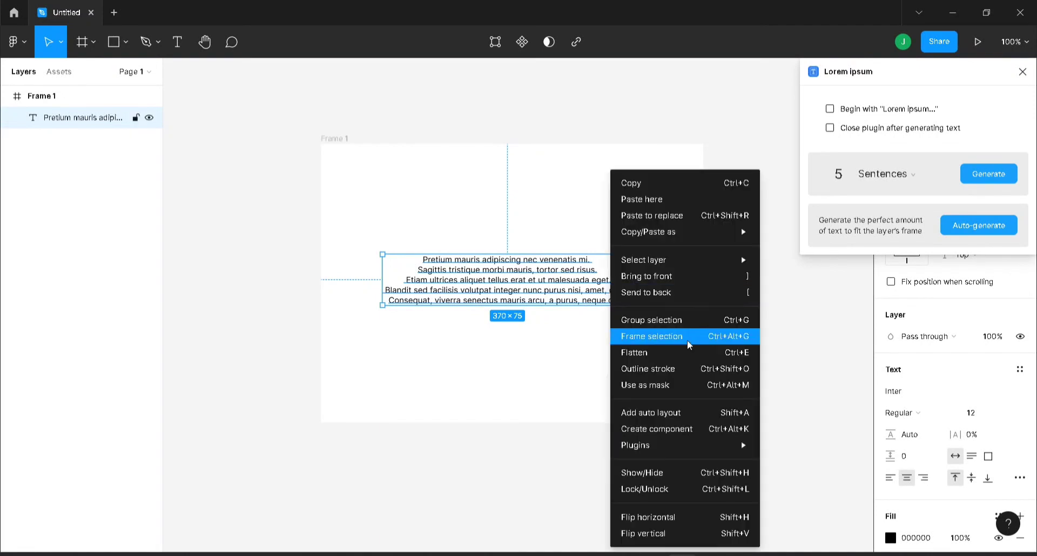
click(752, 132)
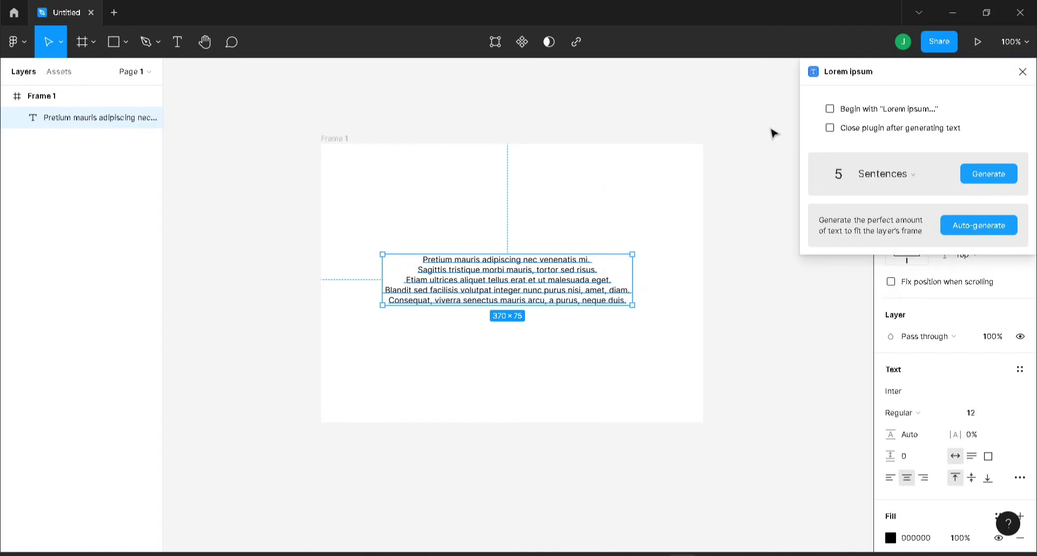
click(830, 109)
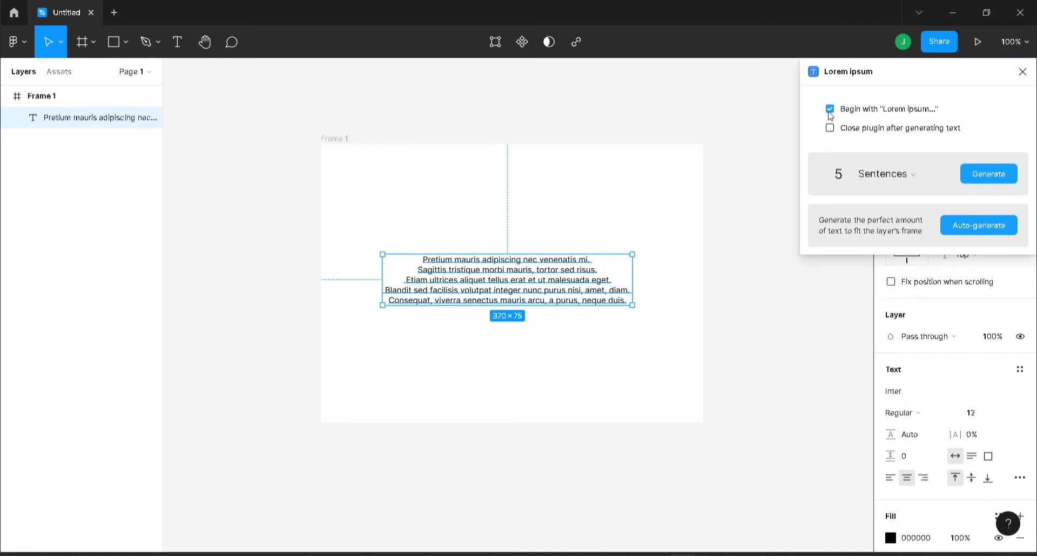
click(895, 181)
click(890, 198)
click(985, 181)
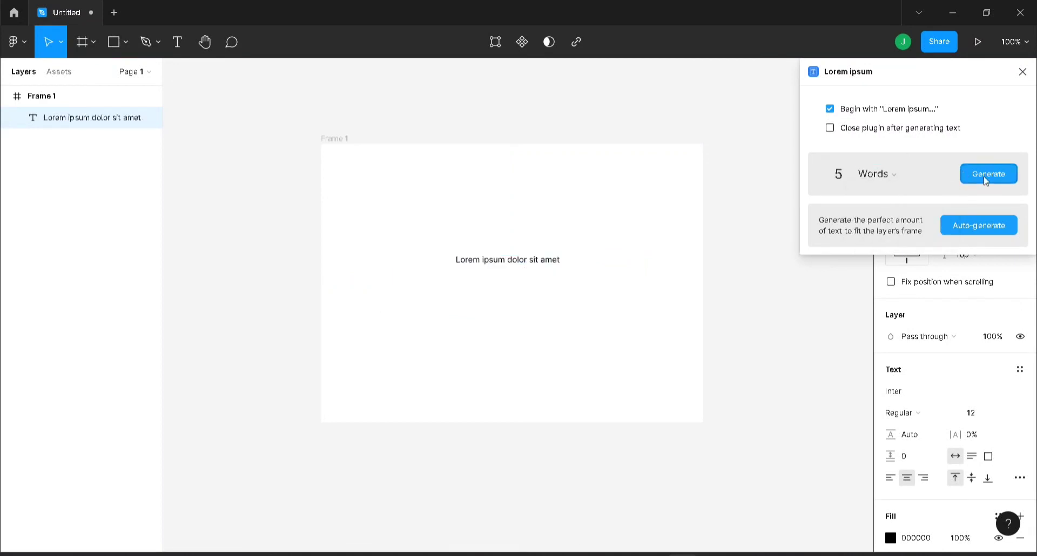
click(559, 276)
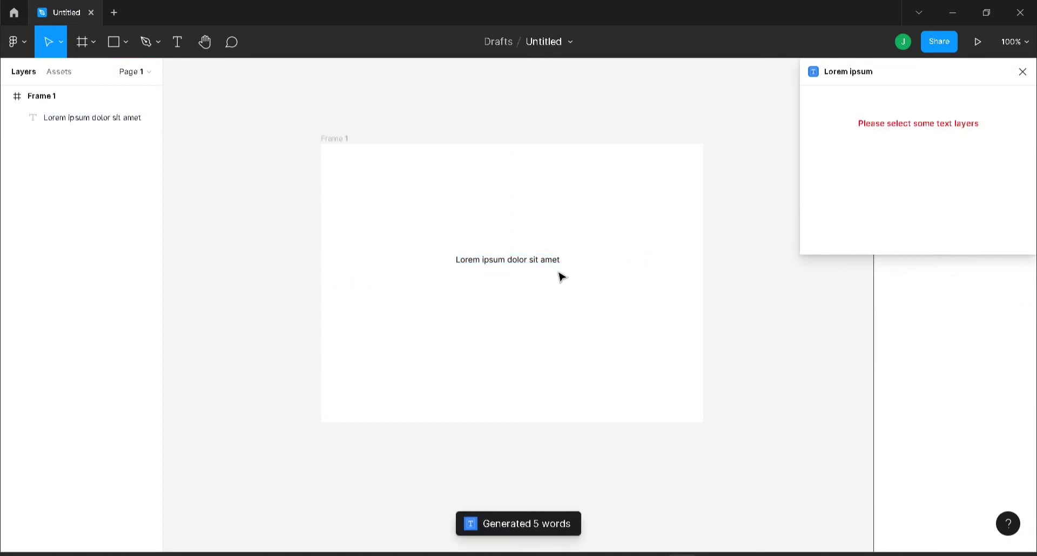
click(1022, 72)
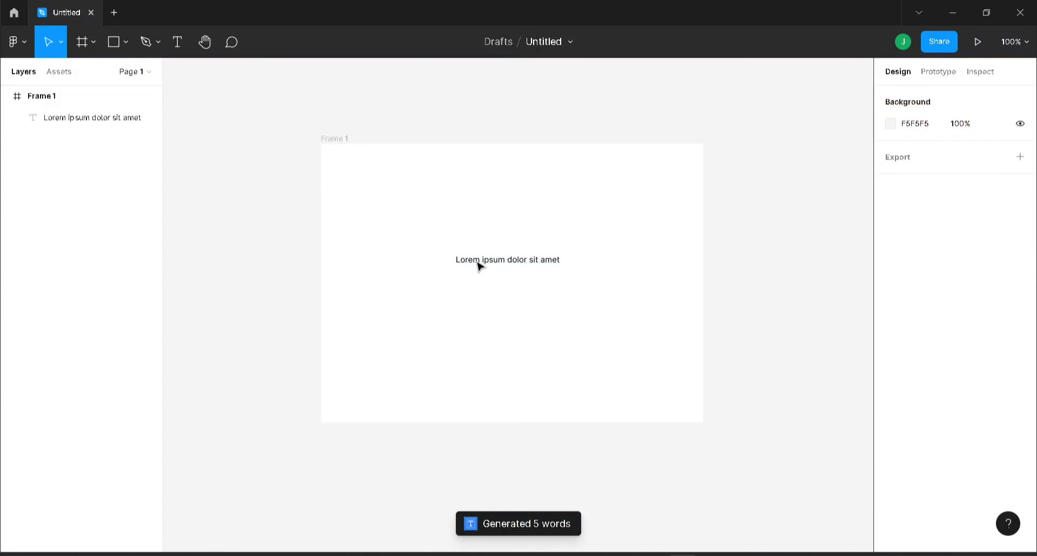